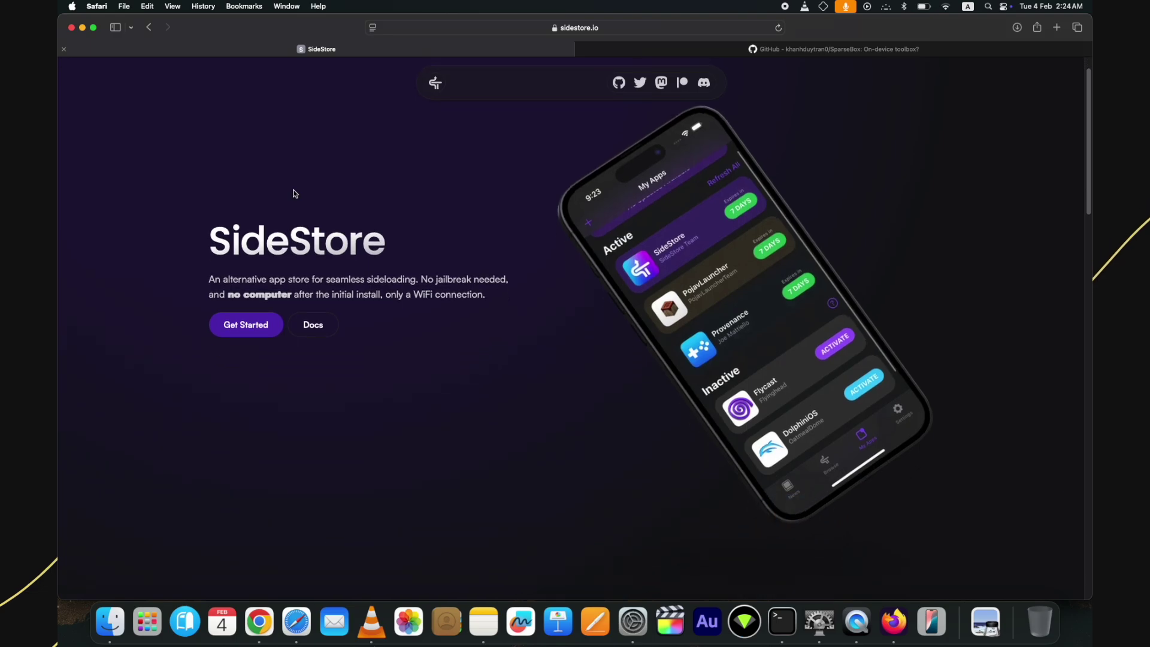
scroll(293, 193, "down", 3)
scroll(293, 193, "down", 5)
scroll(293, 193, "down", 1)
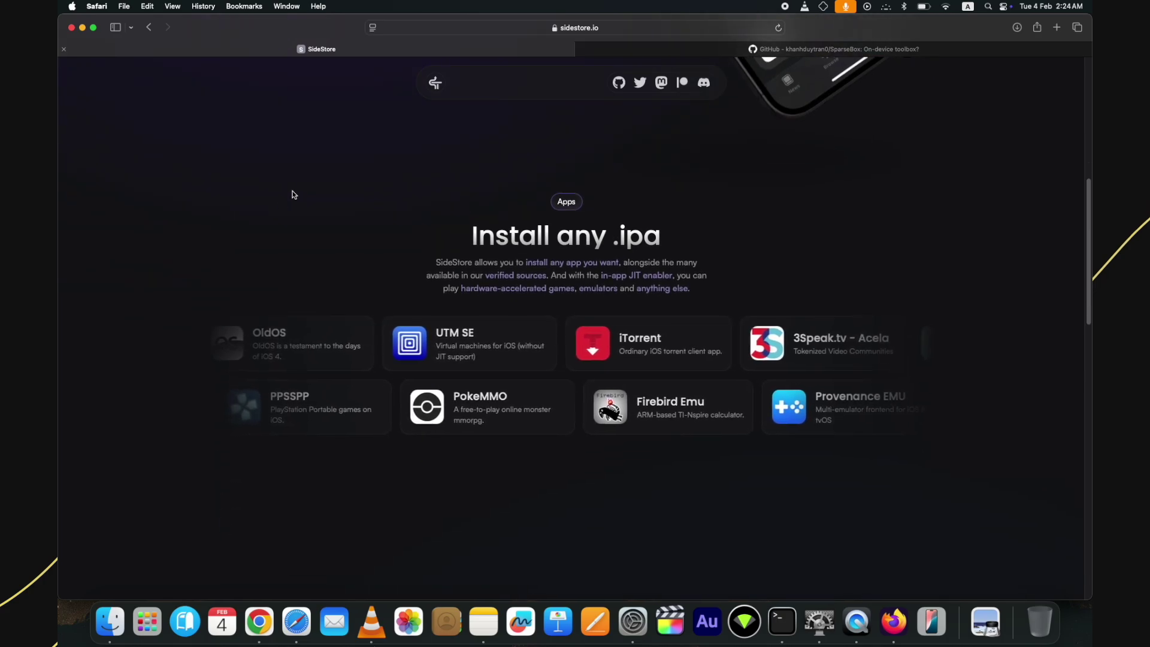
scroll(539, 386, "down", 5)
scroll(520, 277, "down", 4)
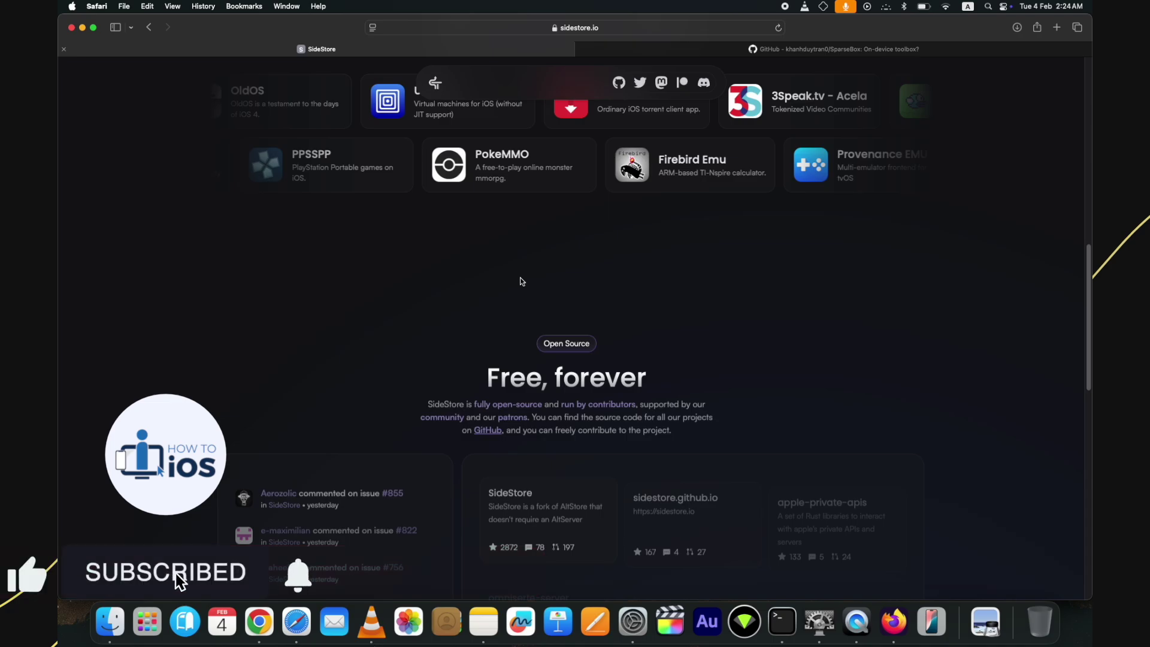
scroll(521, 282, "down", 5)
scroll(520, 281, "down", 3)
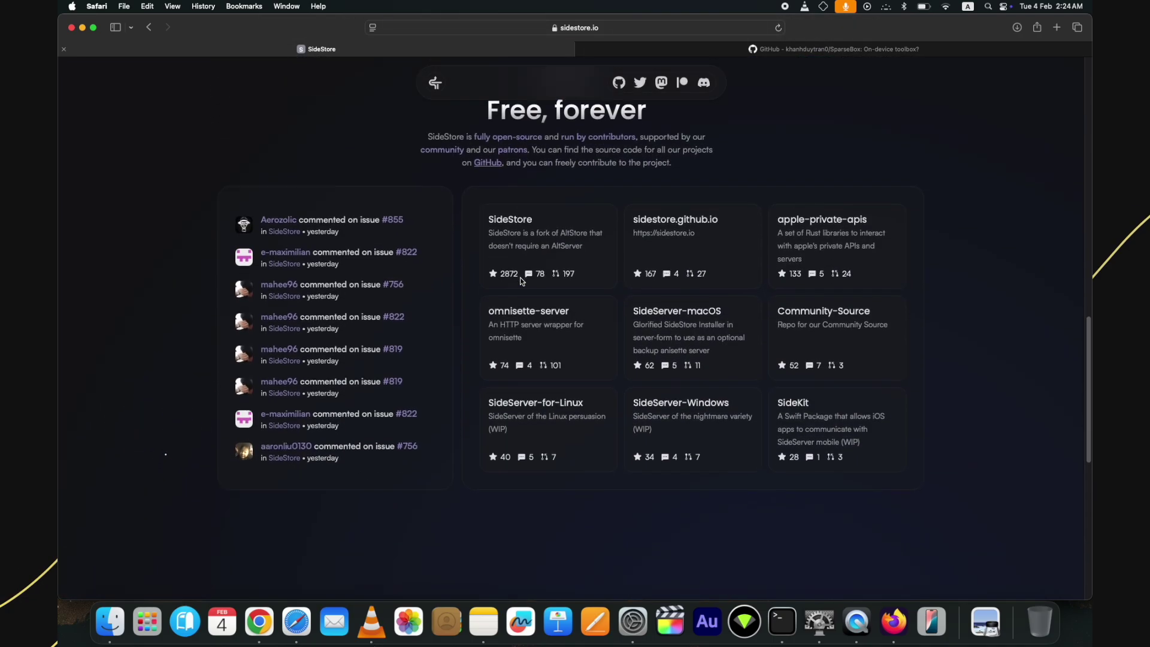
View the SparseBox project page, then return to the SideStore homepage's getting-started guide.
left_click(776, 49)
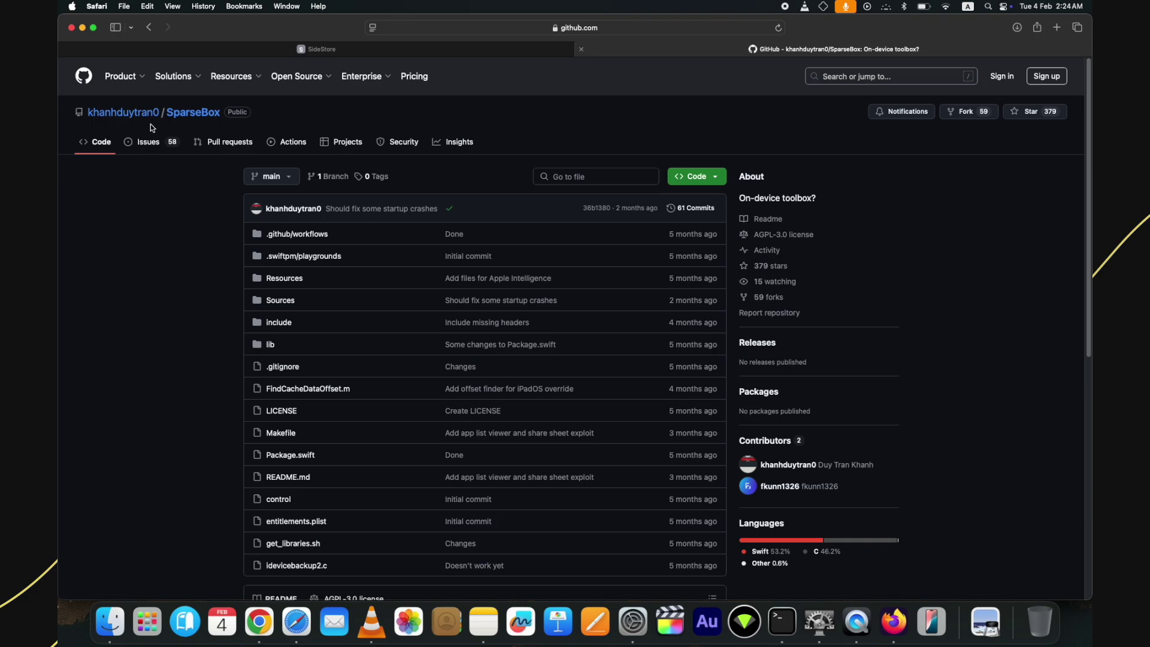
left_click(340, 53)
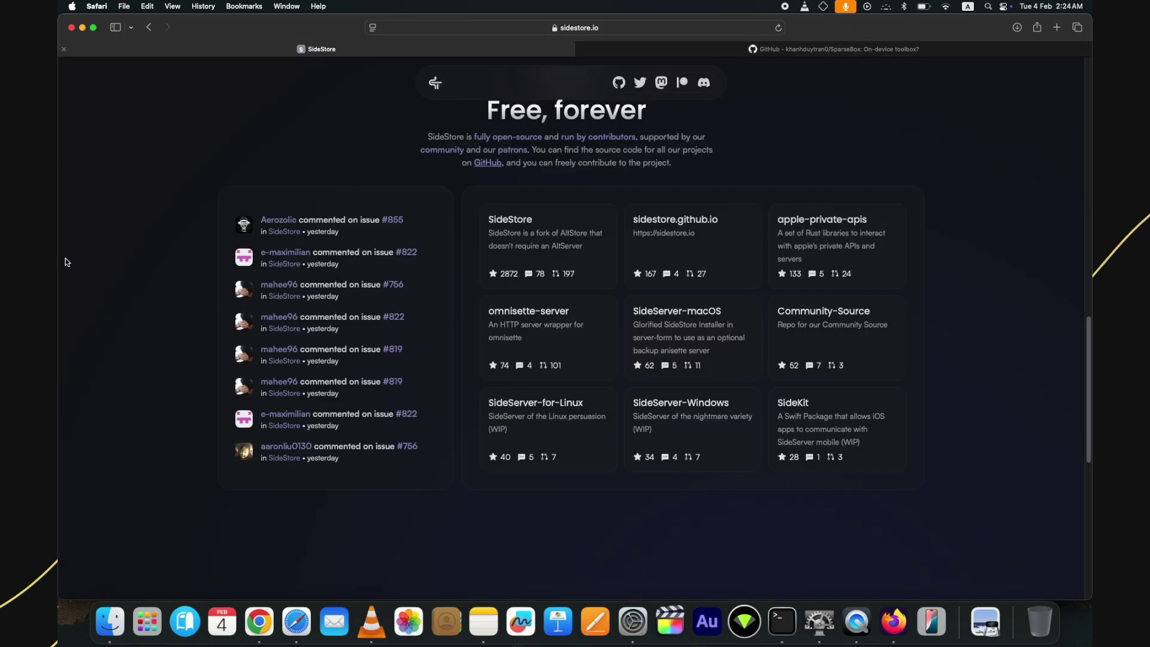
scroll(66, 258, "up", 10)
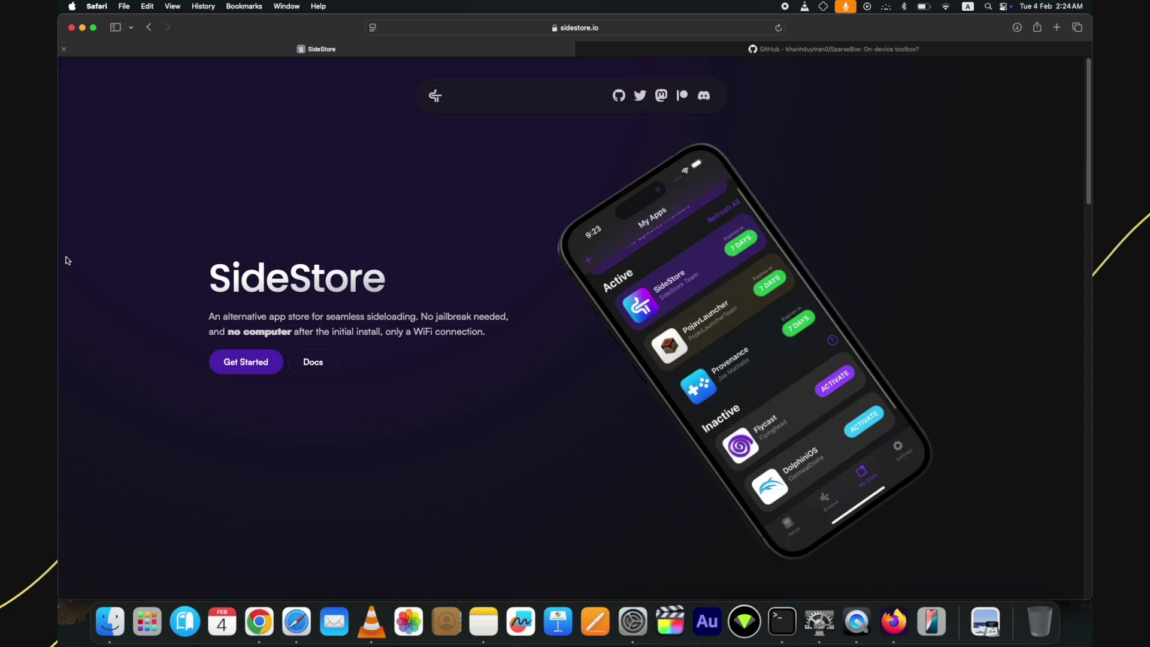
left_click(240, 360)
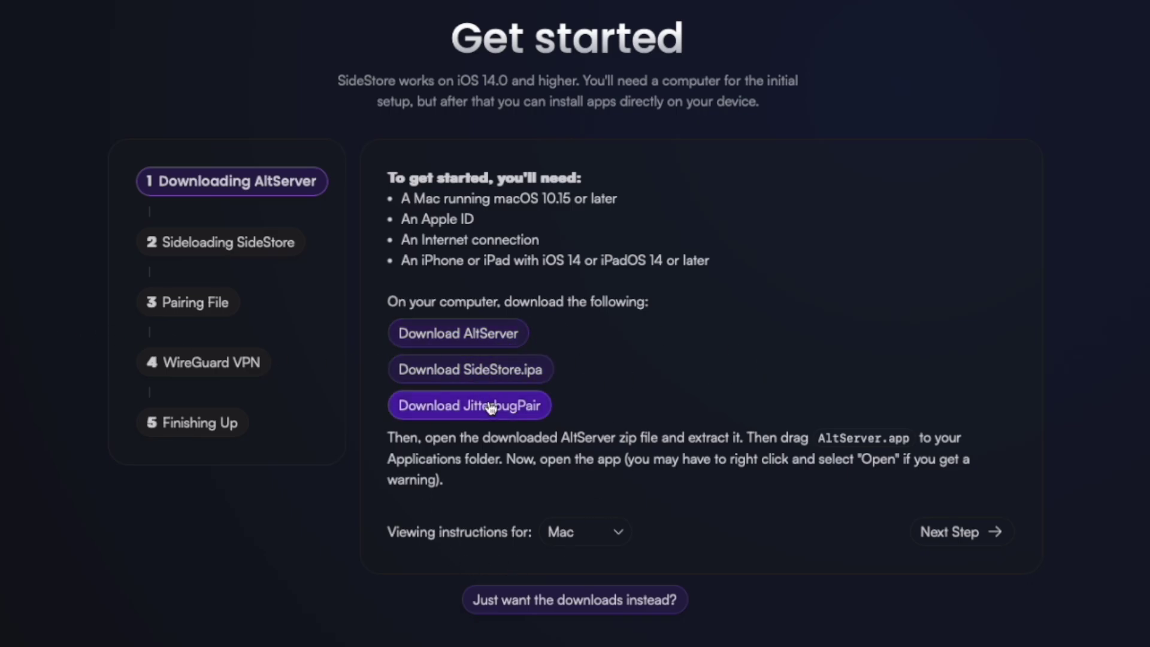
Download the Latest Nightly SideStore.ipa from All Downloads and check its download progress.
left_click(555, 600)
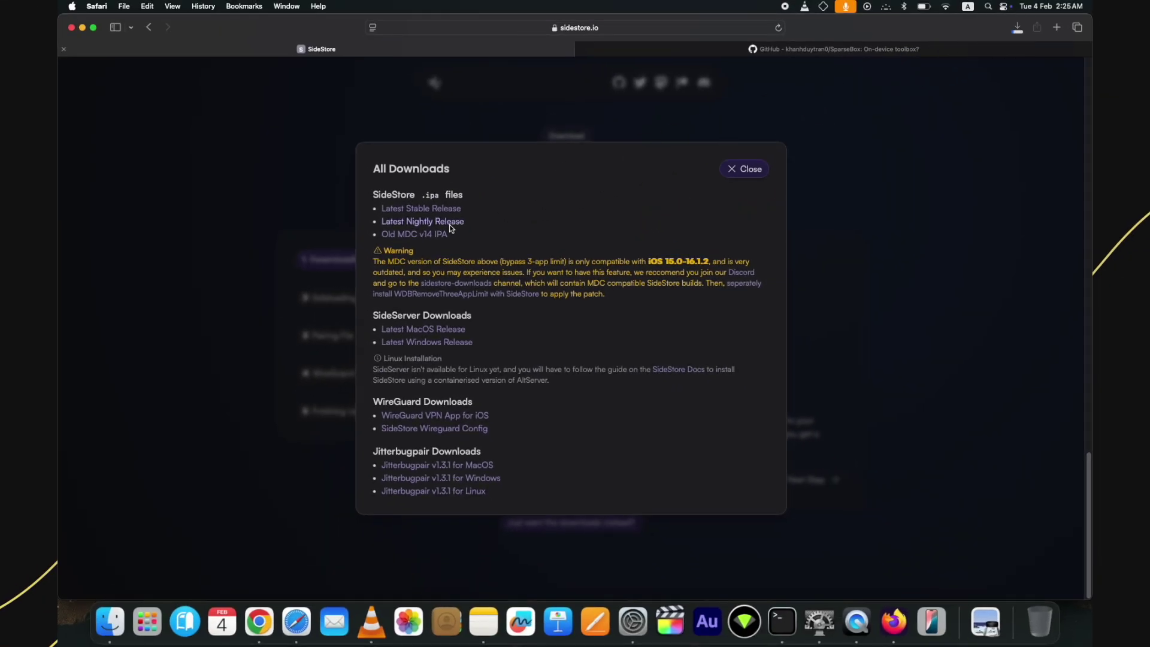
left_click(423, 221)
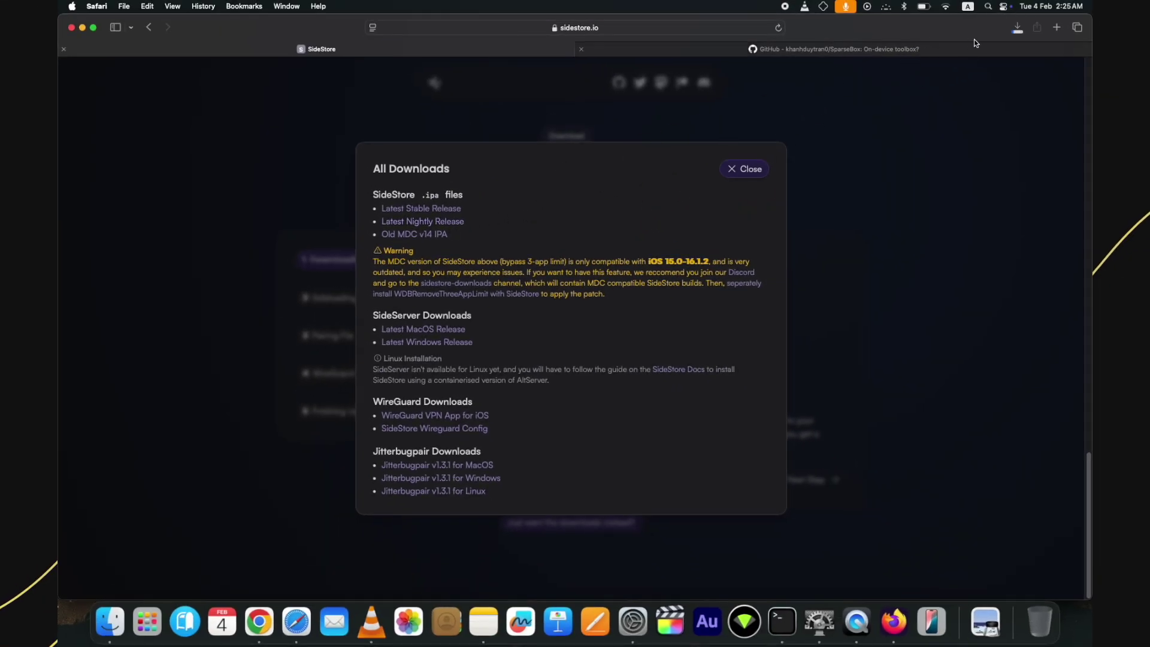
left_click(1017, 27)
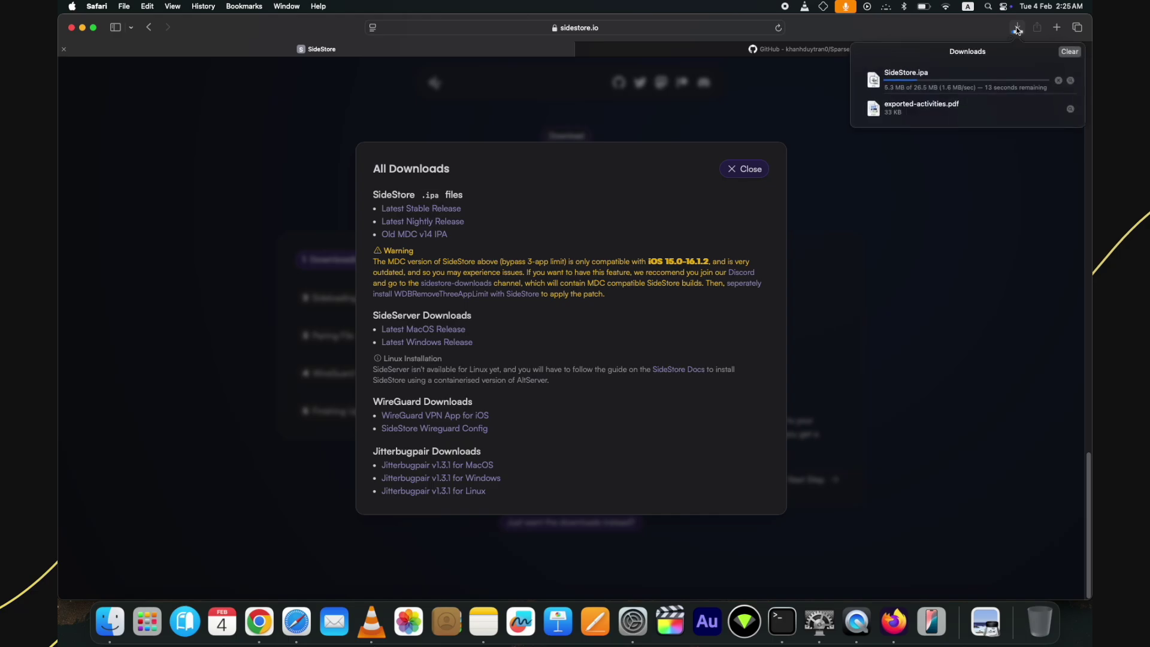
left_click(1018, 29)
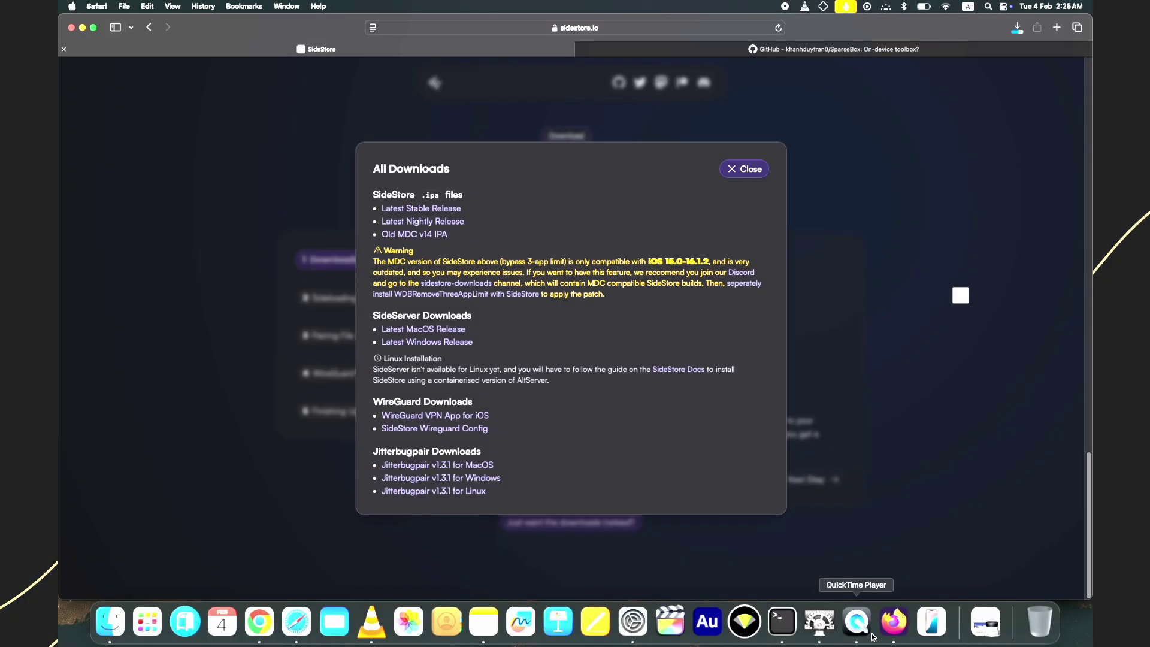
left_click(894, 622)
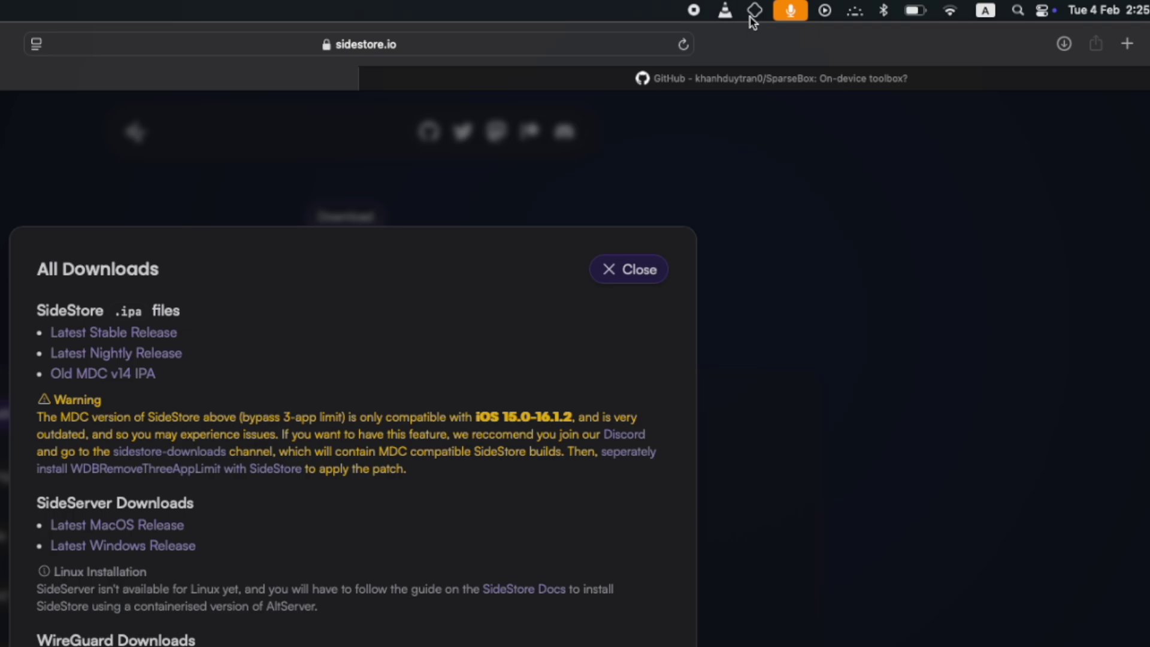
Use AltServer to install SideStore-3.ipa on the iPhone, signed in with the Apple ID and password.
left_click(754, 11)
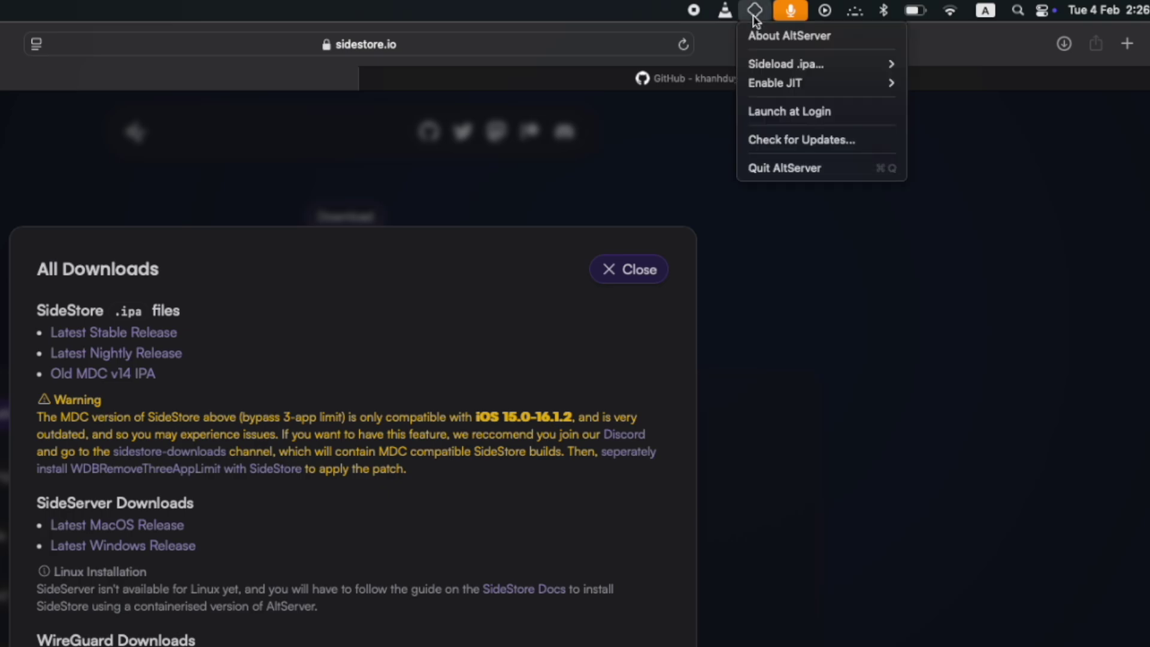
mouse_move(842, 41)
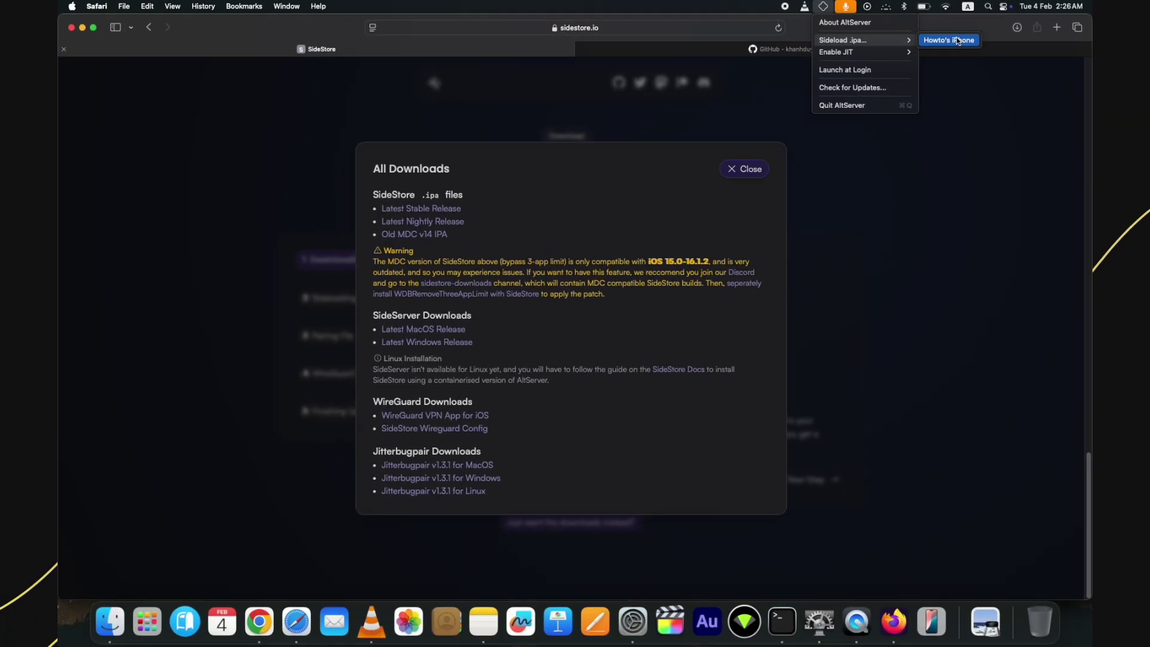
left_click(949, 40)
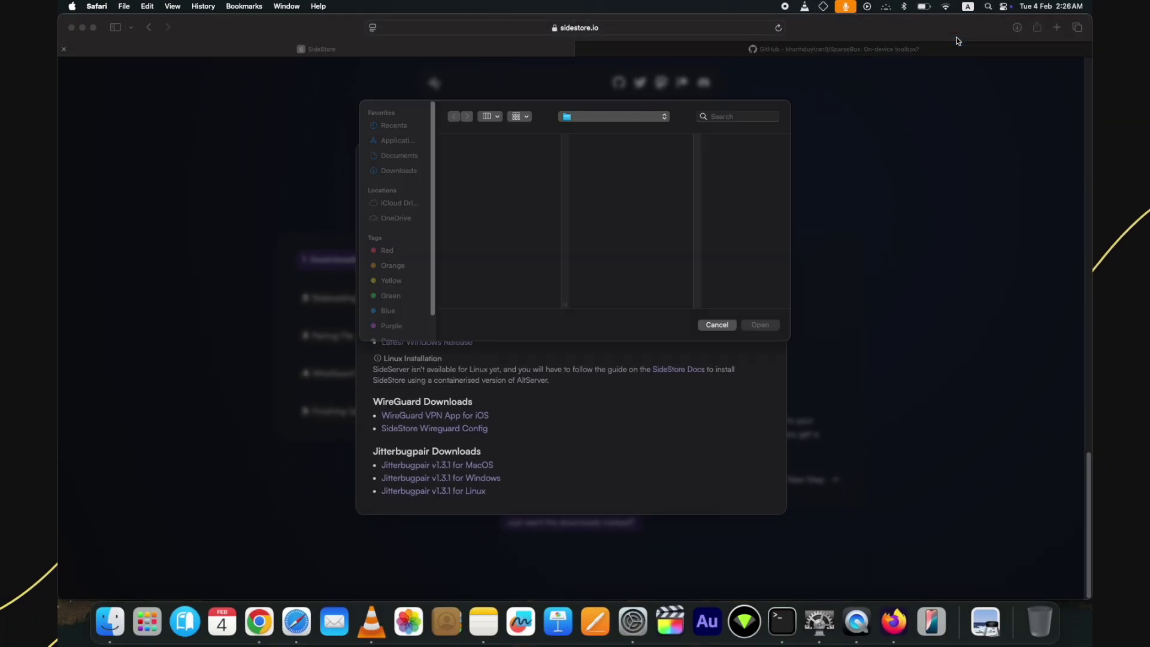
left_click(484, 270)
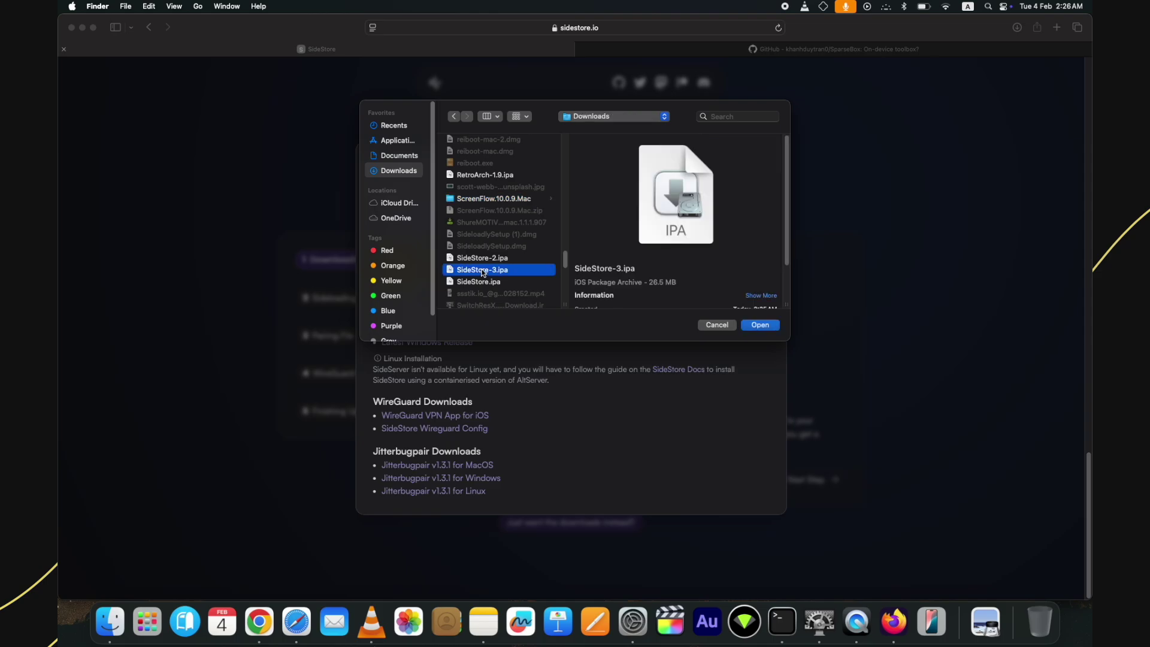
left_click(759, 325)
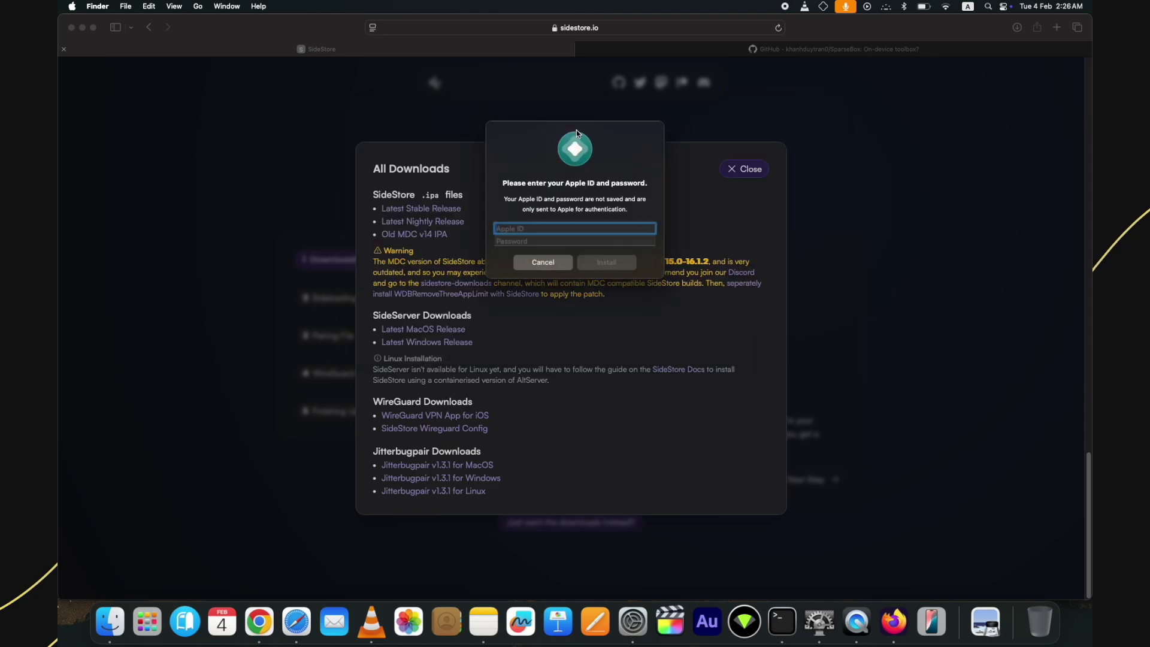
key("Tab")
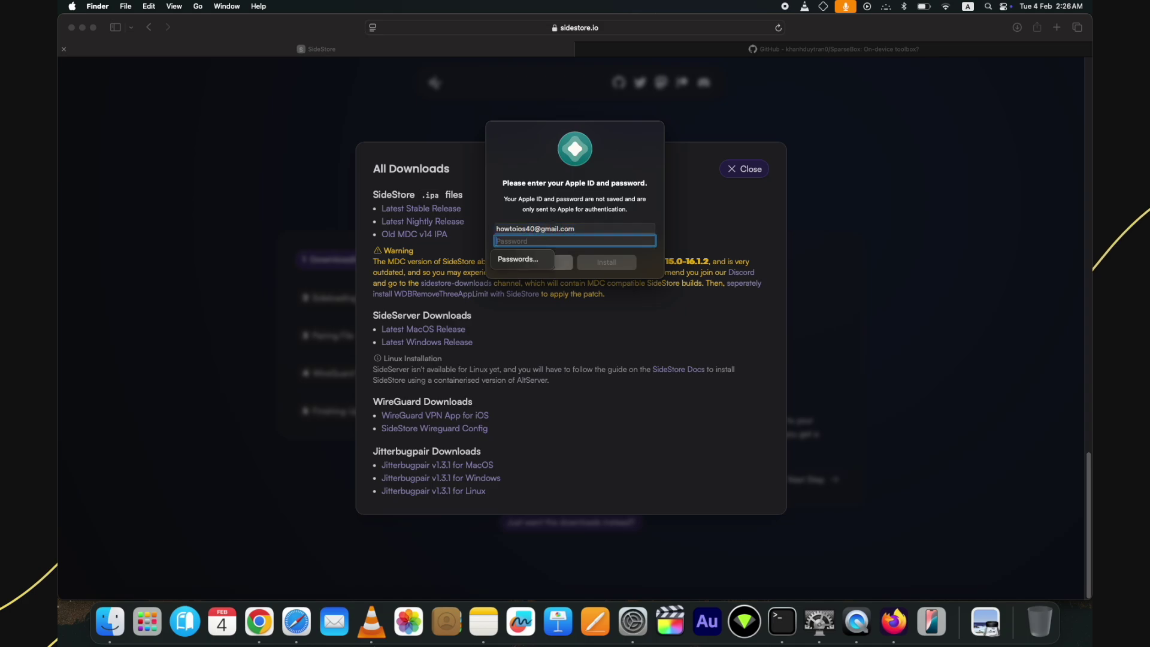
type("••")
left_click(604, 263)
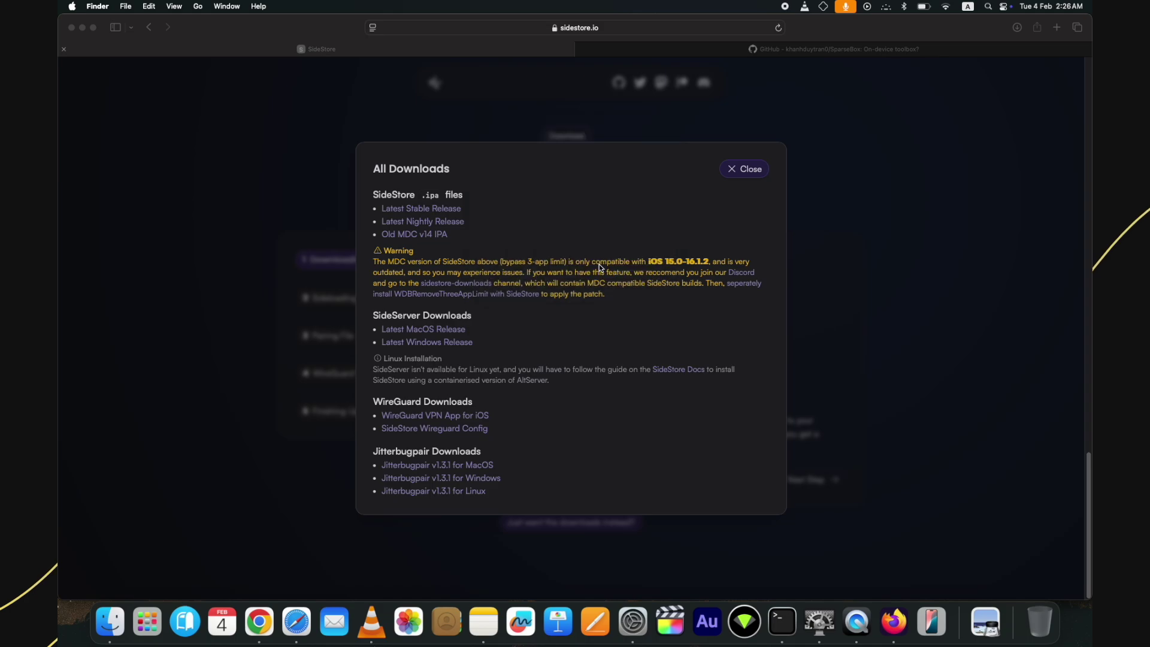
Bring QuickTime Player's mirrored iPhone home screen in front of the SideStore downloads list.
left_click(856, 620)
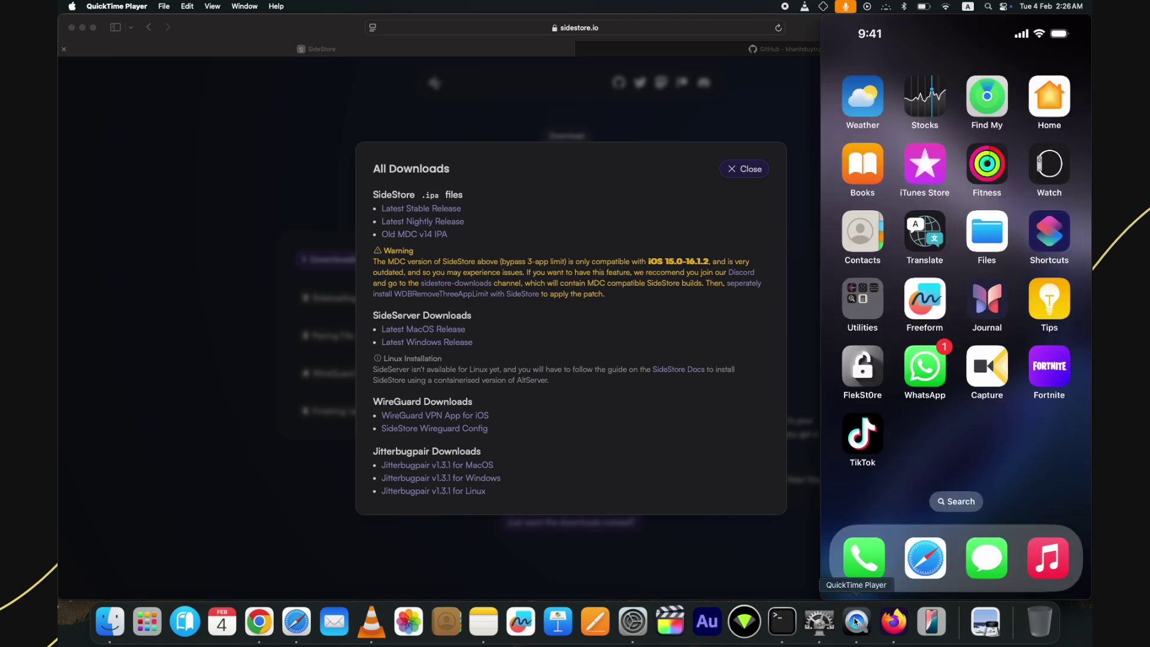